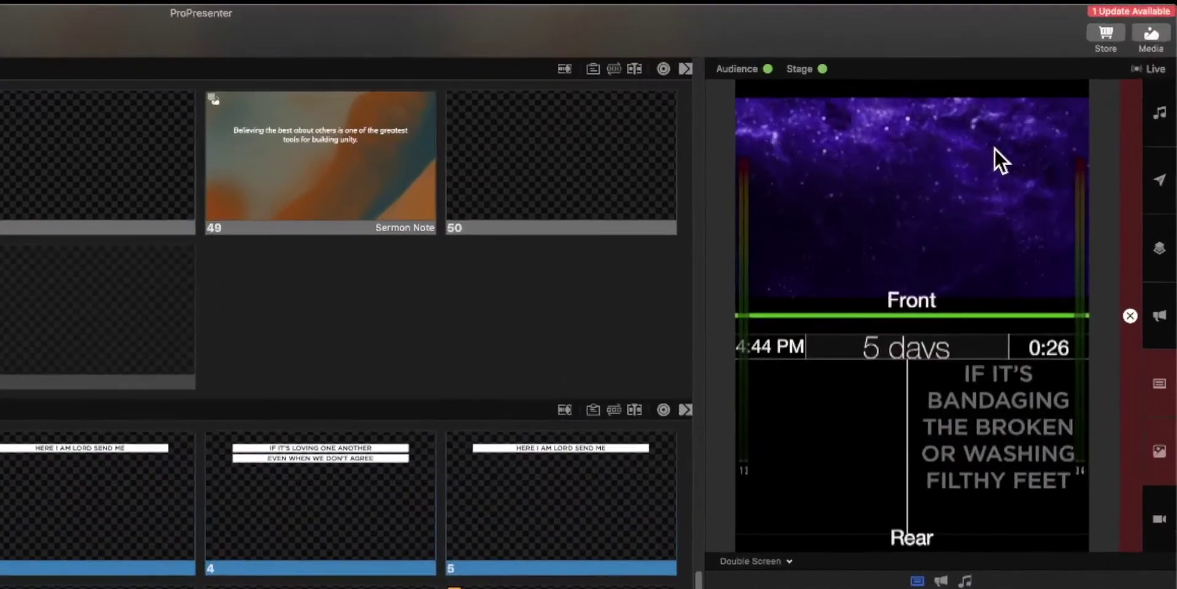
Step: Open the live capture settings and choose Screen 1 as the capture source
click(1144, 69)
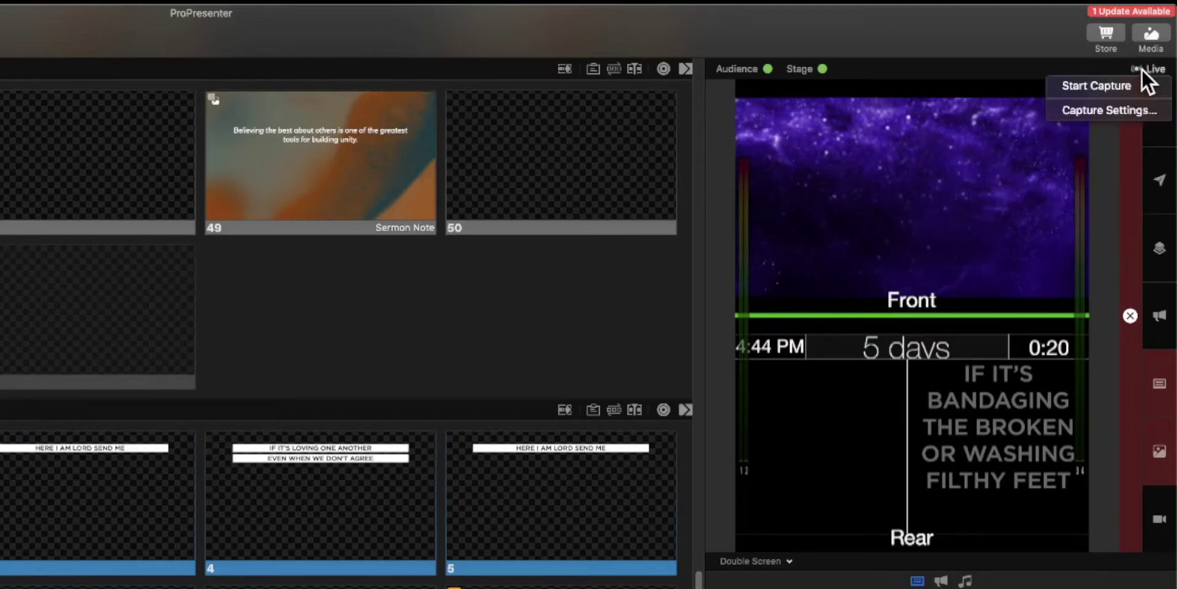
click(1108, 109)
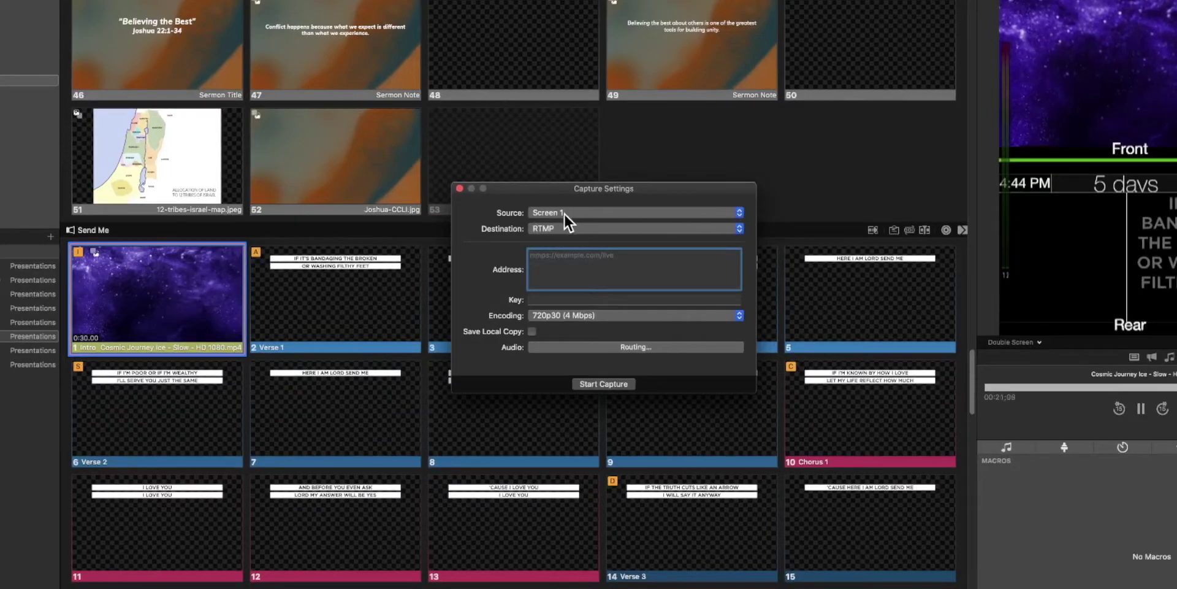
click(738, 212)
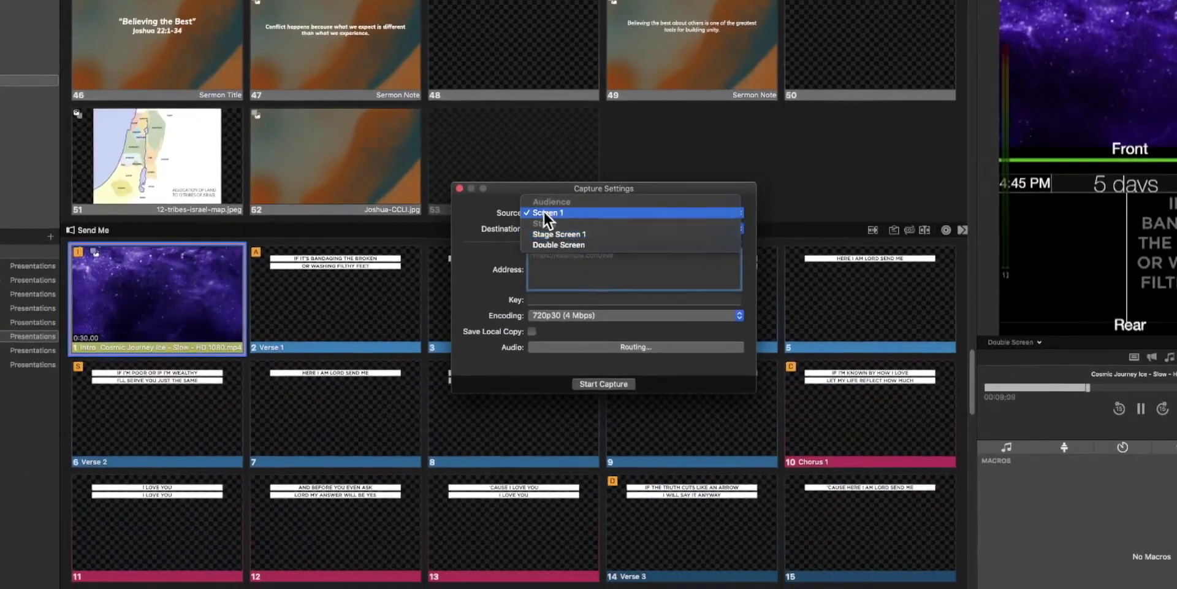
click(543, 211)
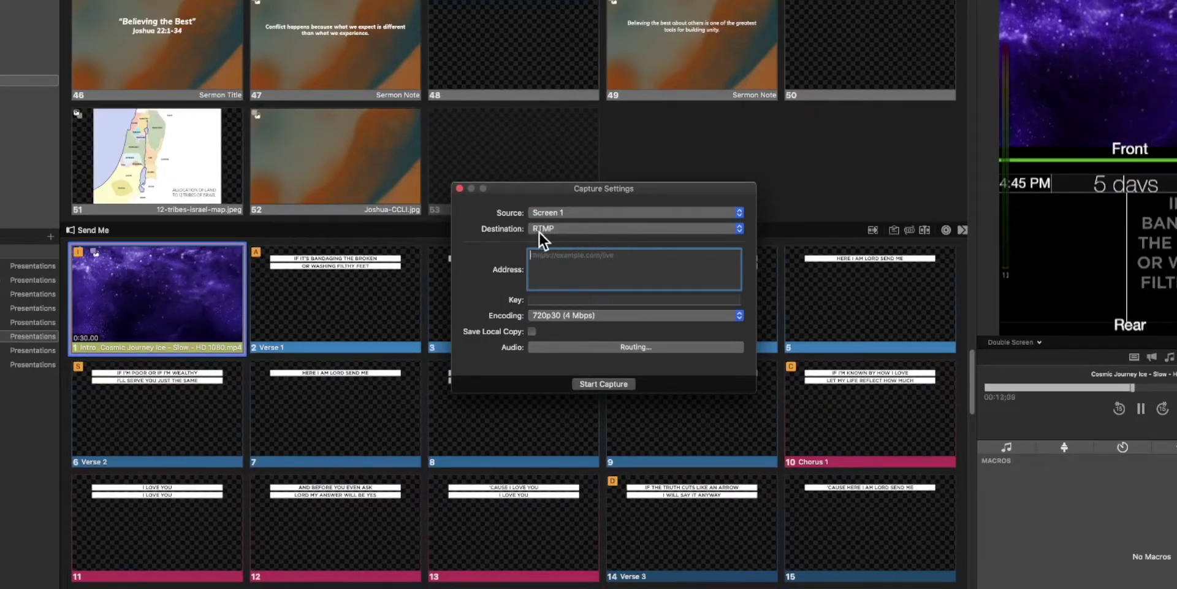
Step: Switch the capture destination to Disk and return it to RTMP
click(738, 228)
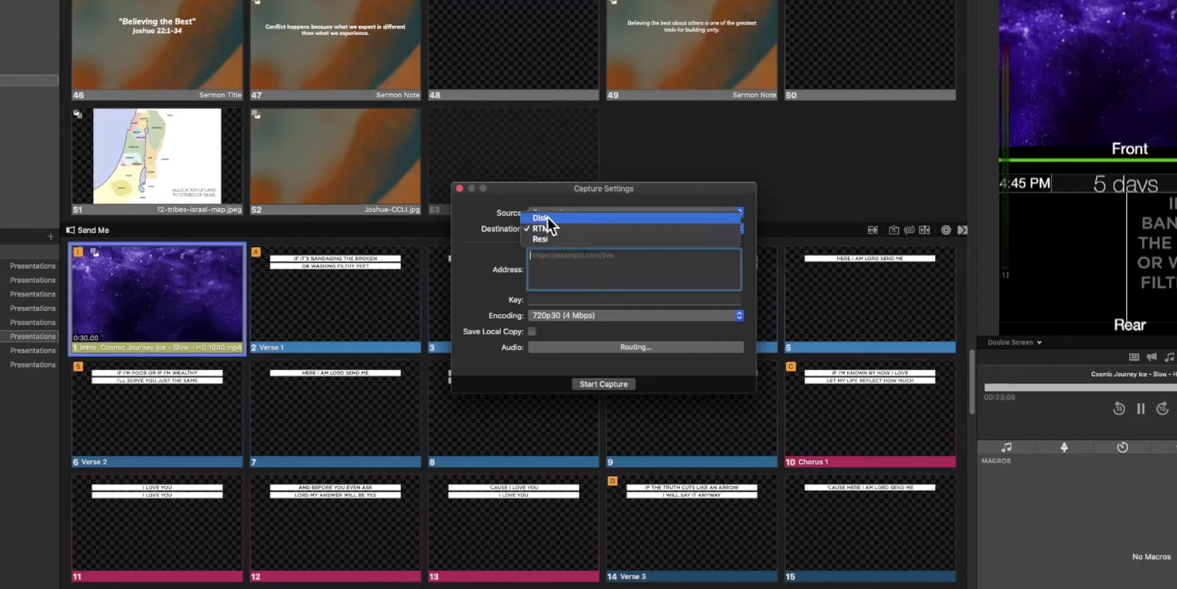
click(545, 217)
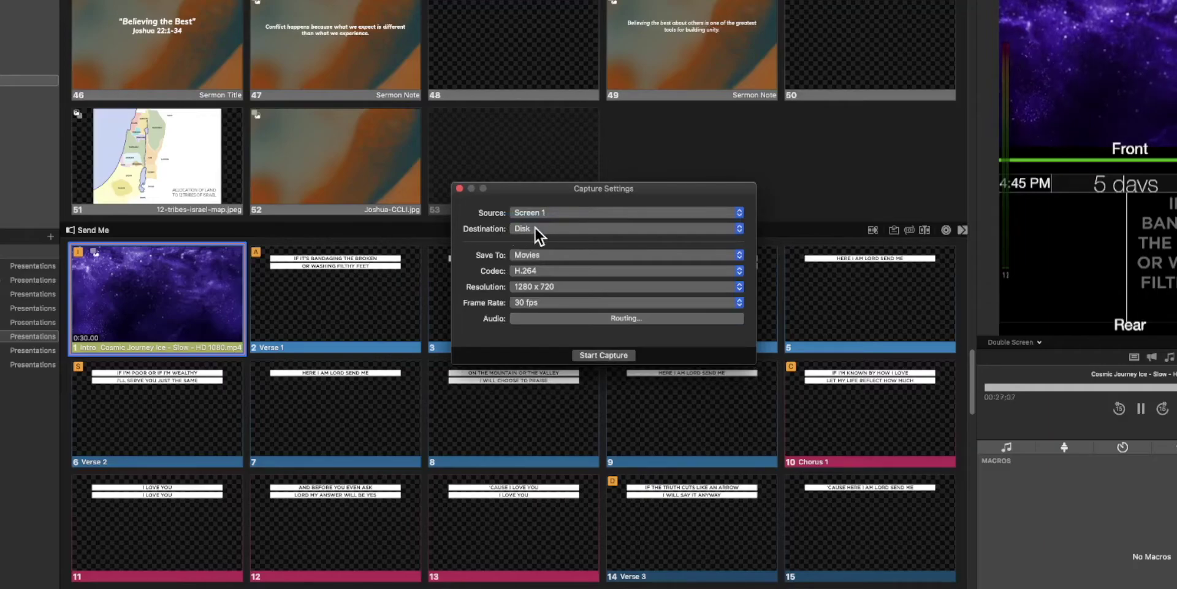
click(539, 227)
click(534, 241)
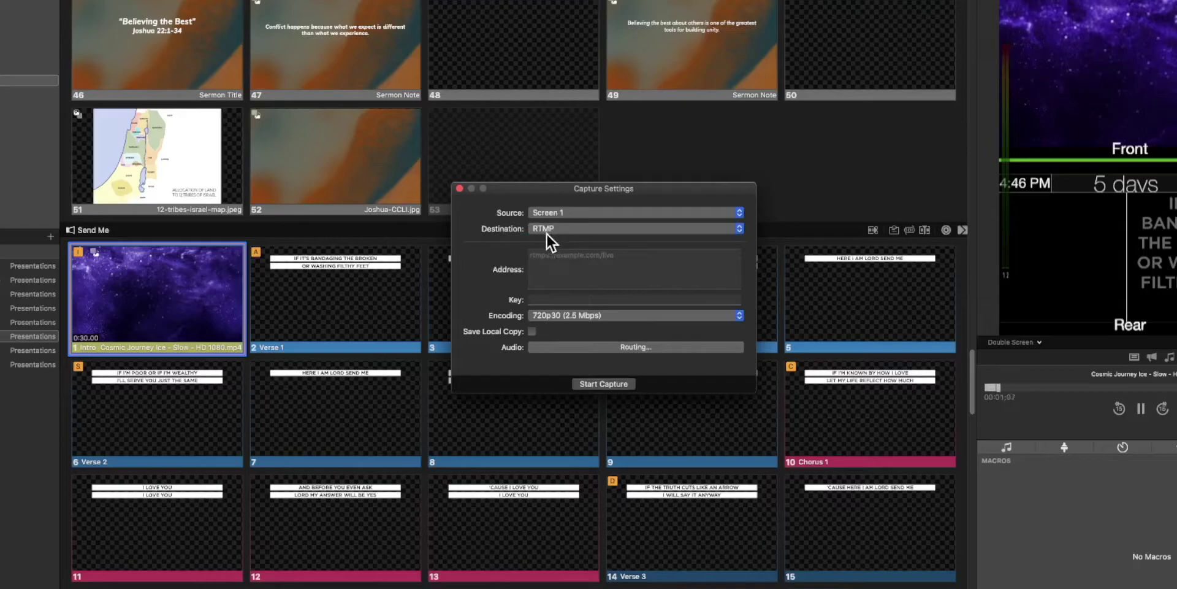
Step: Examine the address and key fields and the available encoding options for the RTMP destination
click(534, 273)
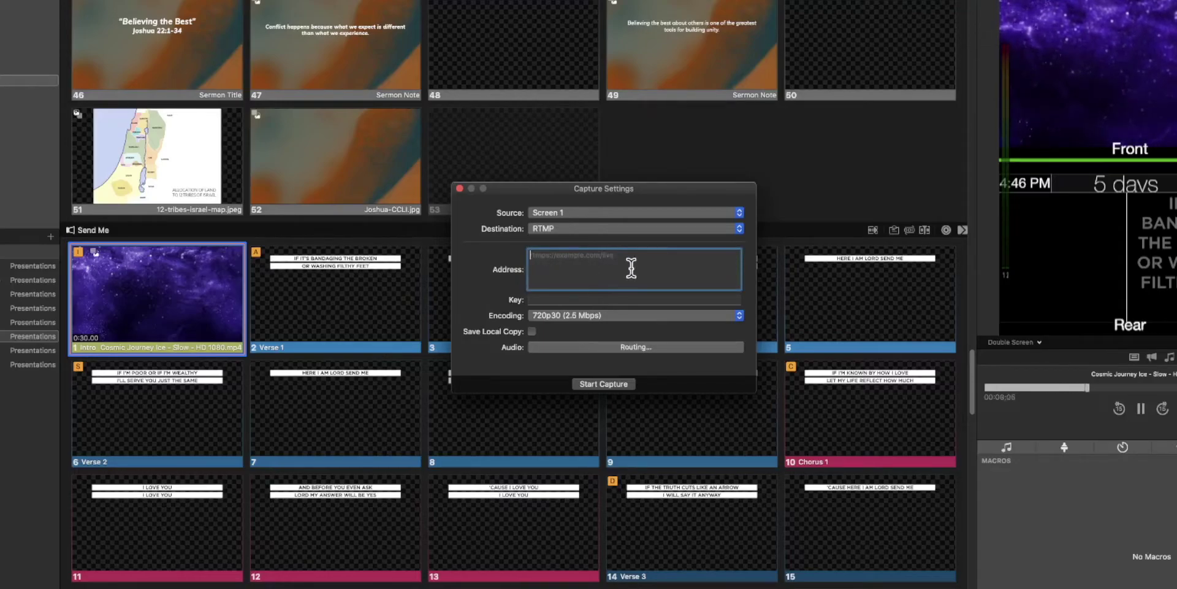
click(548, 299)
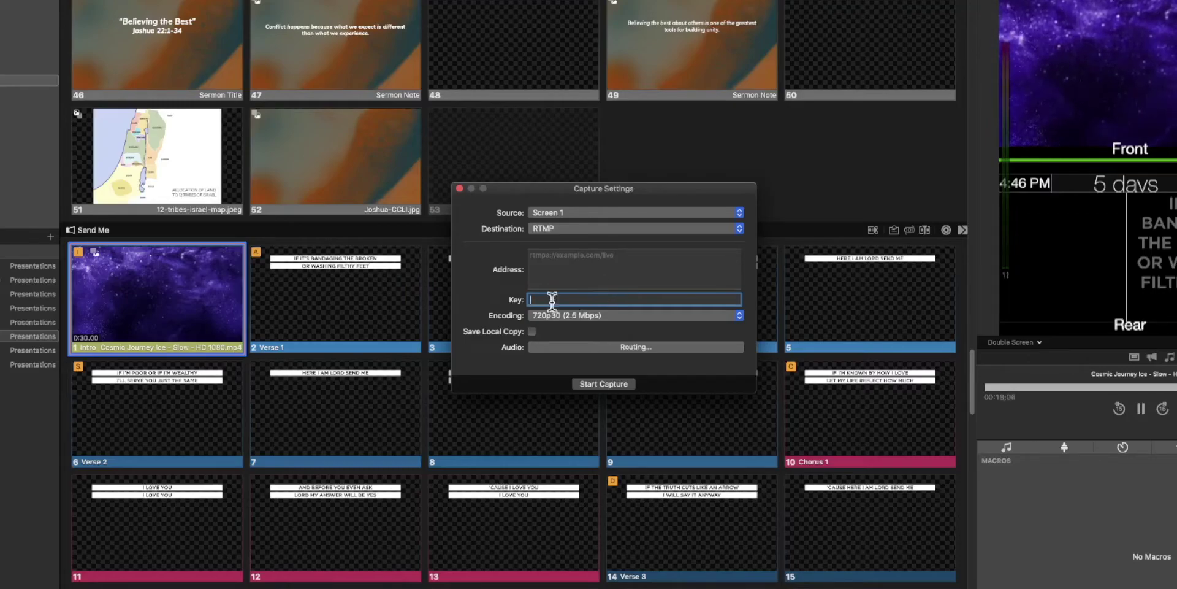
click(737, 316)
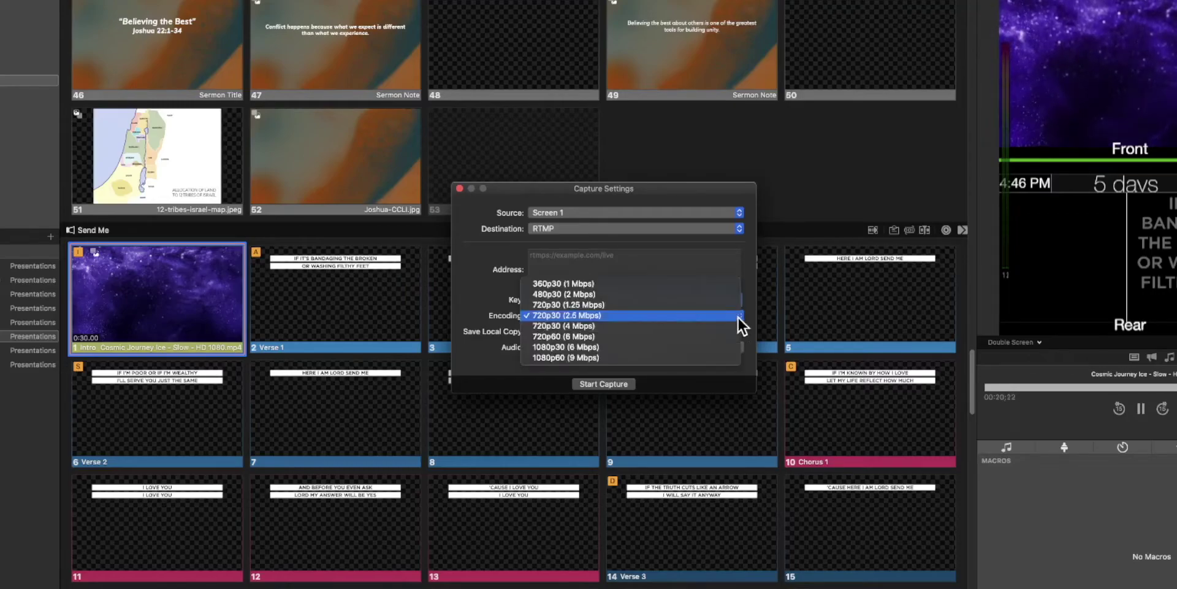
click(491, 297)
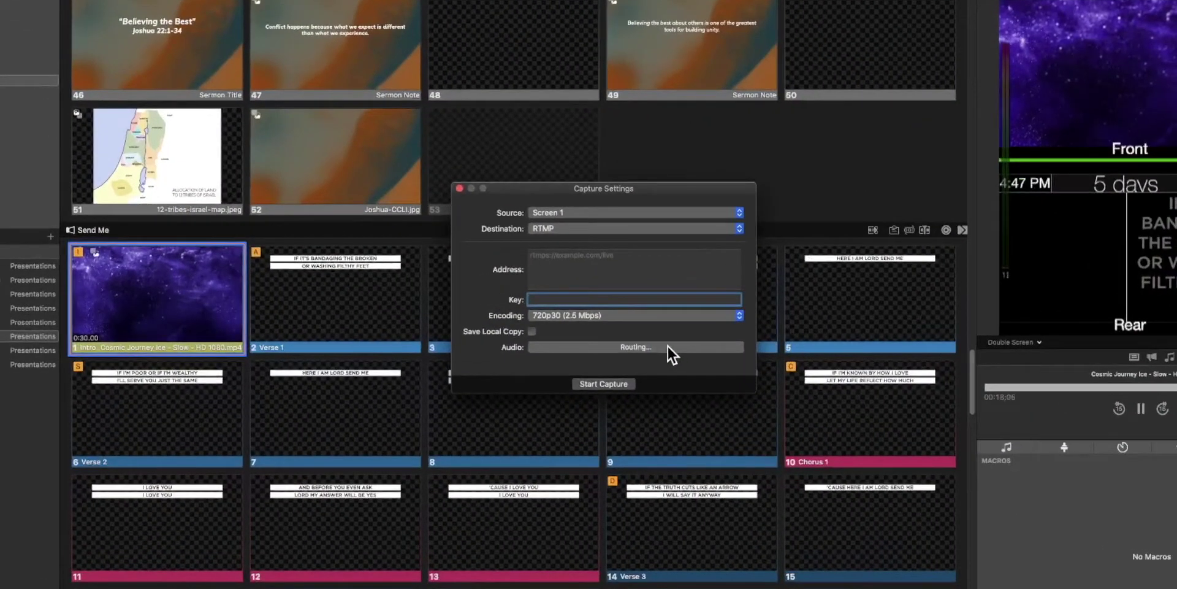
Step: Set the capture destination to Disk and the save location to Desktop
click(565, 227)
click(540, 217)
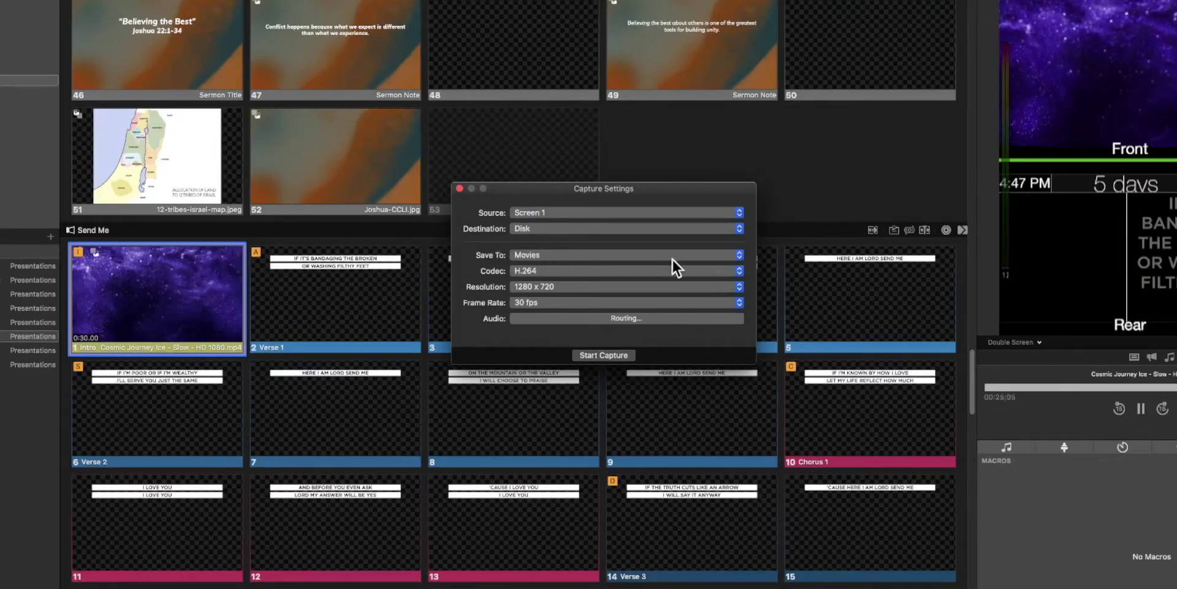
click(728, 255)
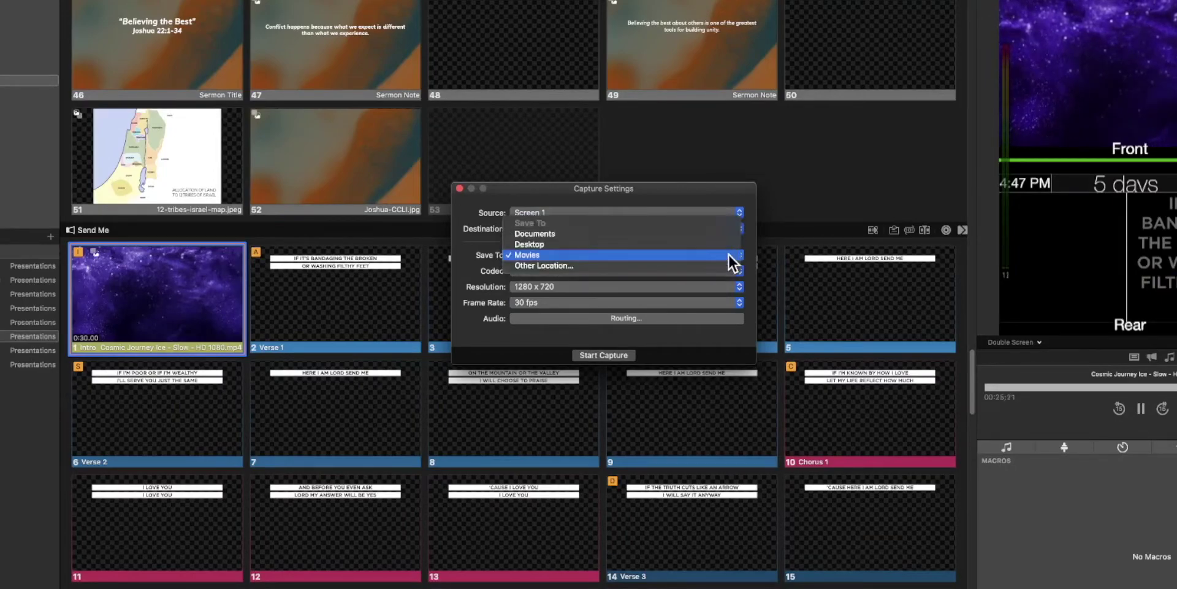
click(535, 244)
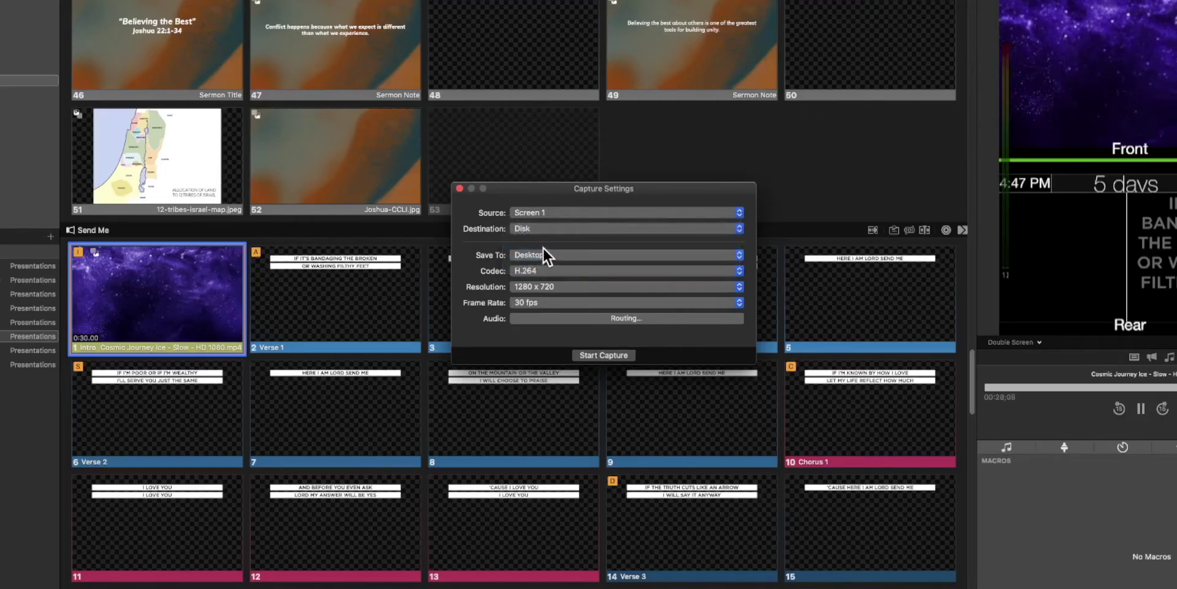
Step: Examine the available codec, resolution and frame rate options for the disk capture
click(738, 270)
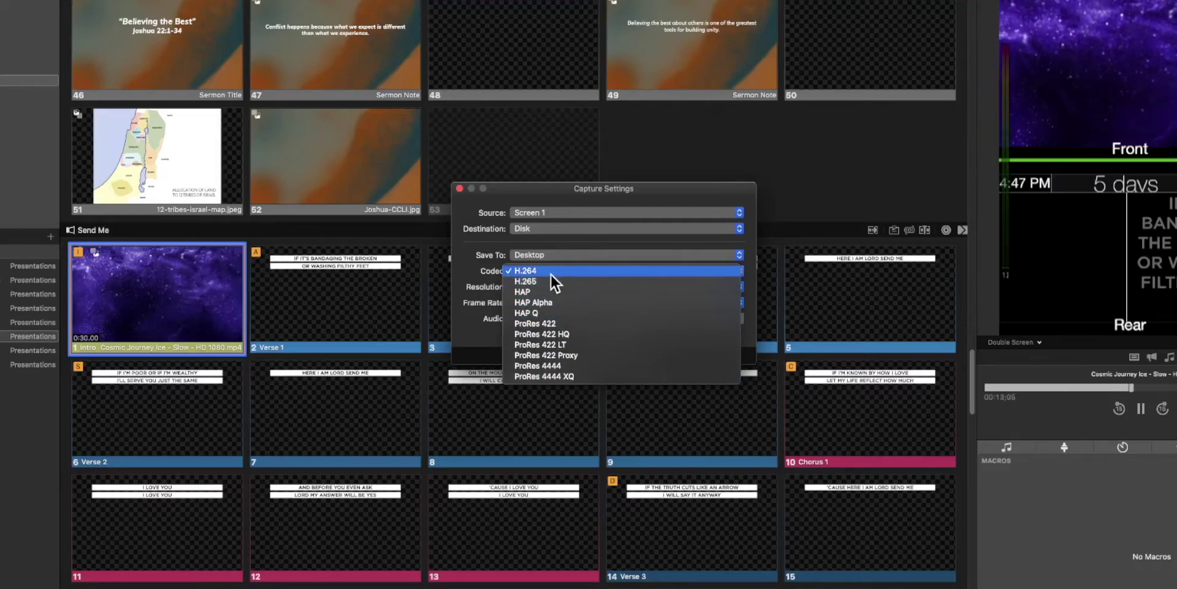
click(506, 270)
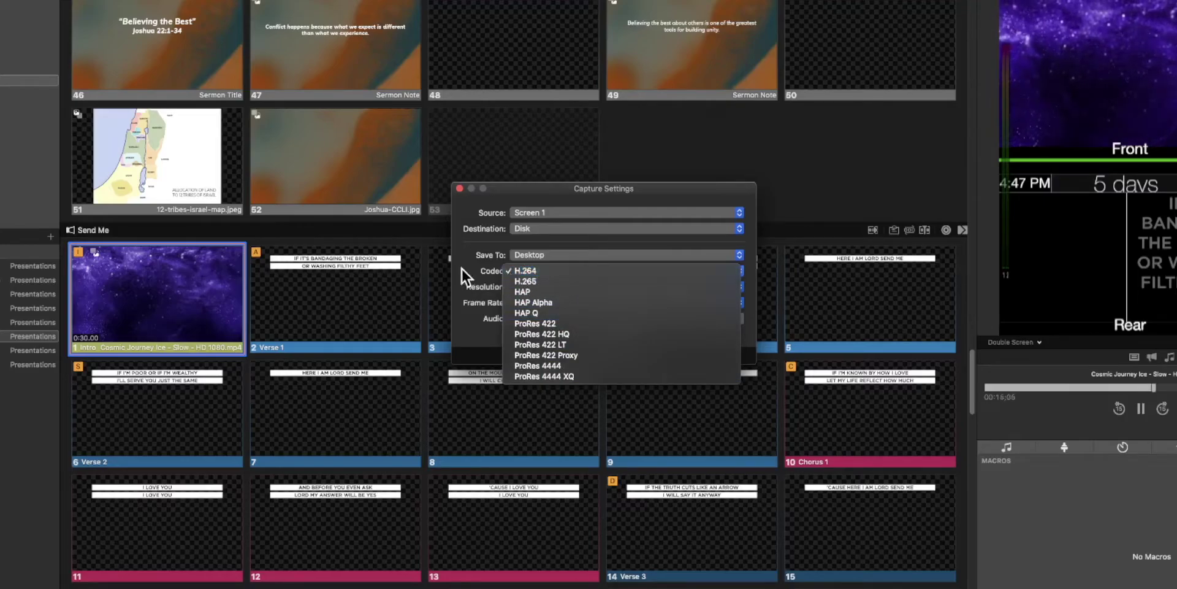
click(741, 287)
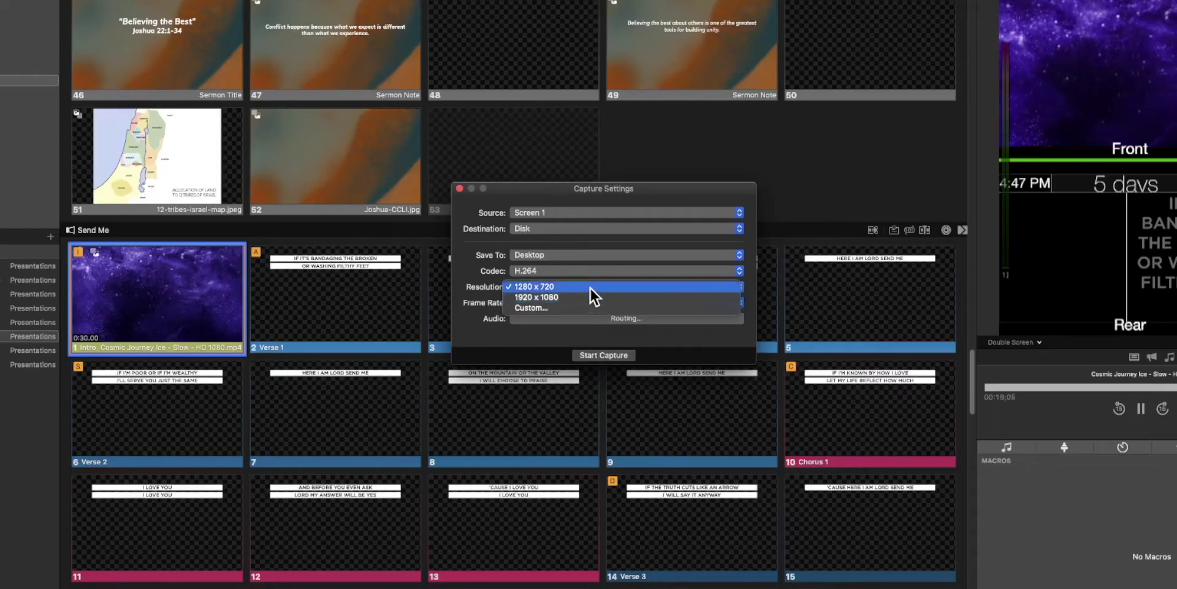
click(752, 287)
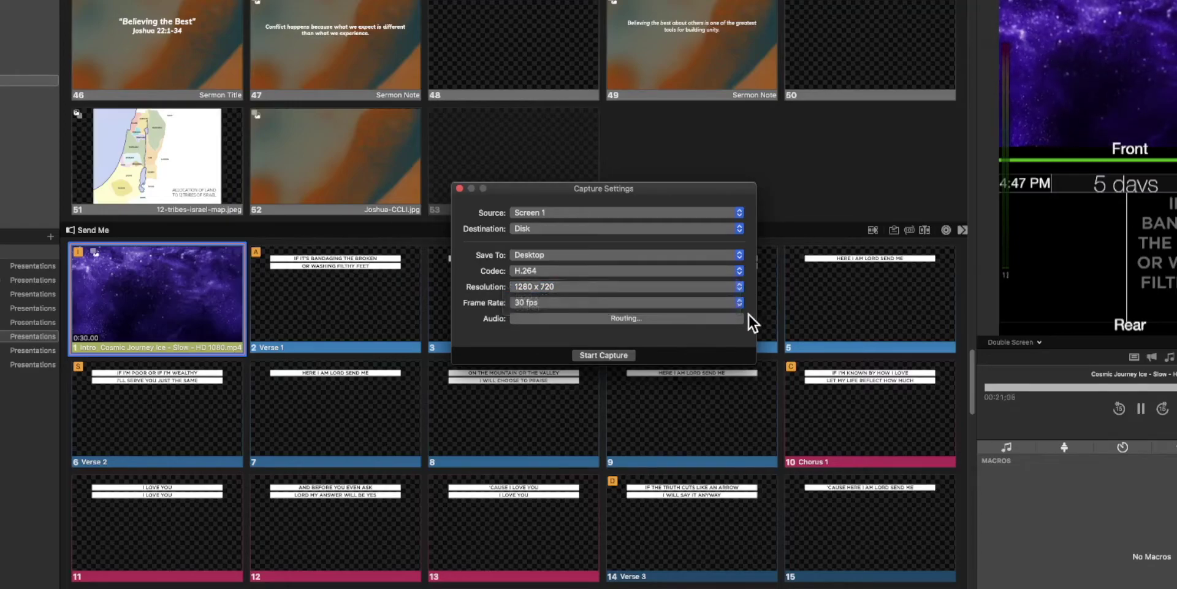
click(740, 300)
click(751, 303)
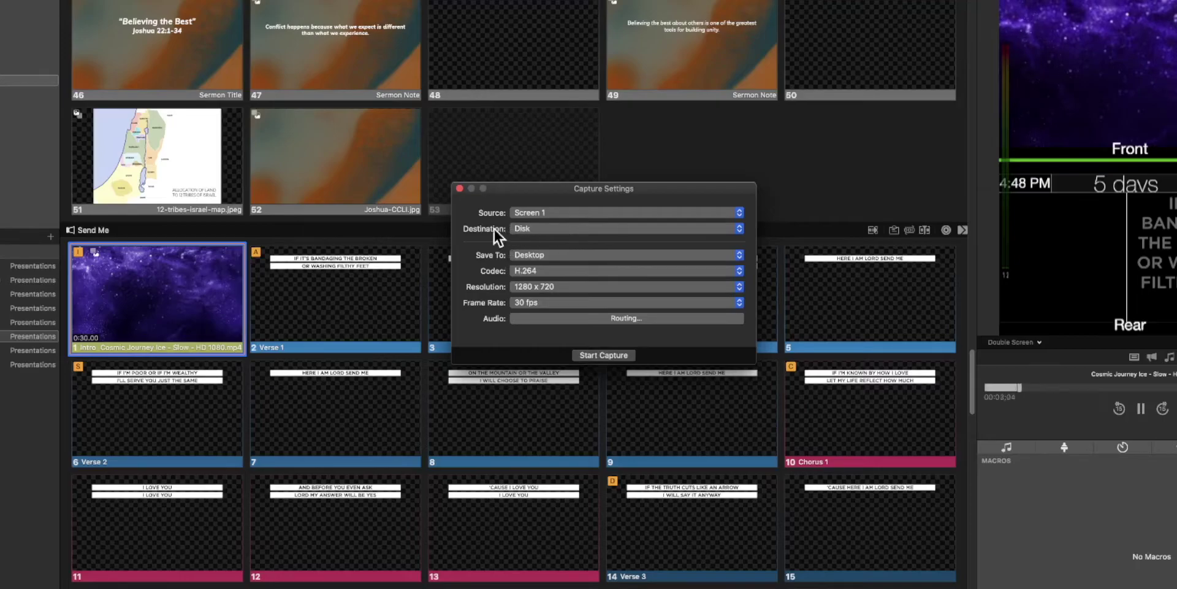
Step: View the Resi destination's options, restore Disk as the destination and close the capture settings
click(541, 228)
click(531, 249)
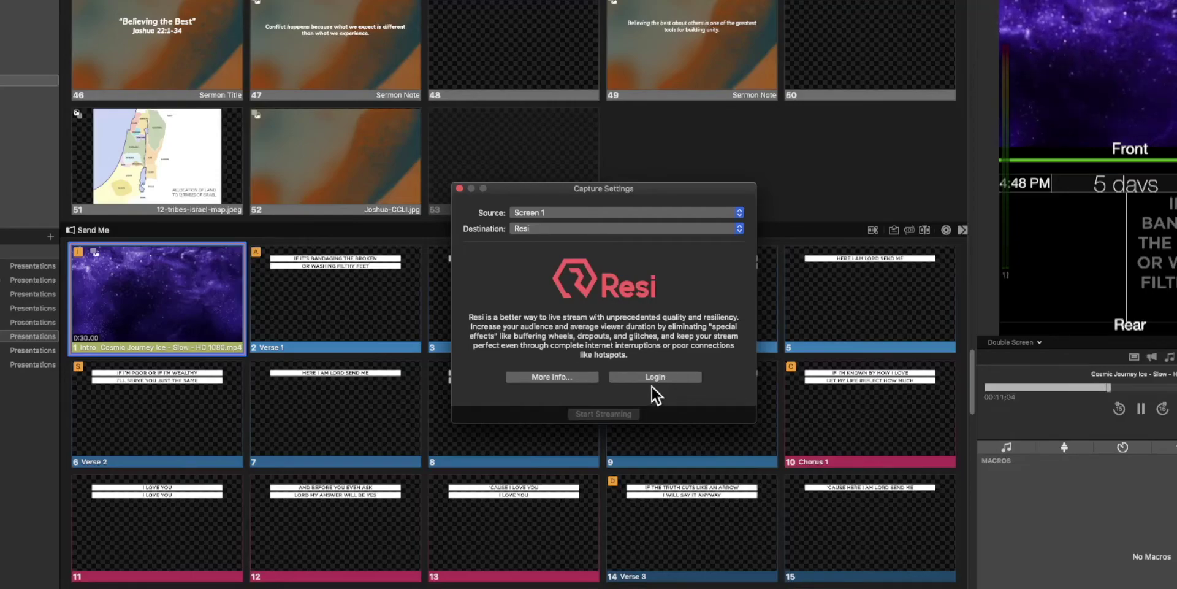
click(596, 226)
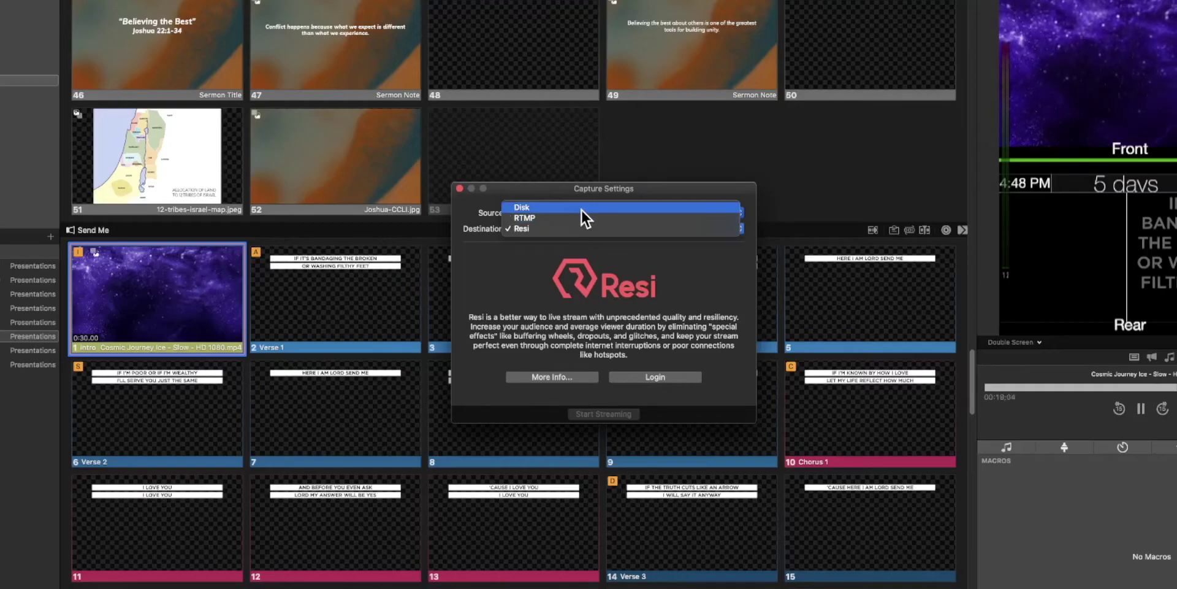
click(580, 208)
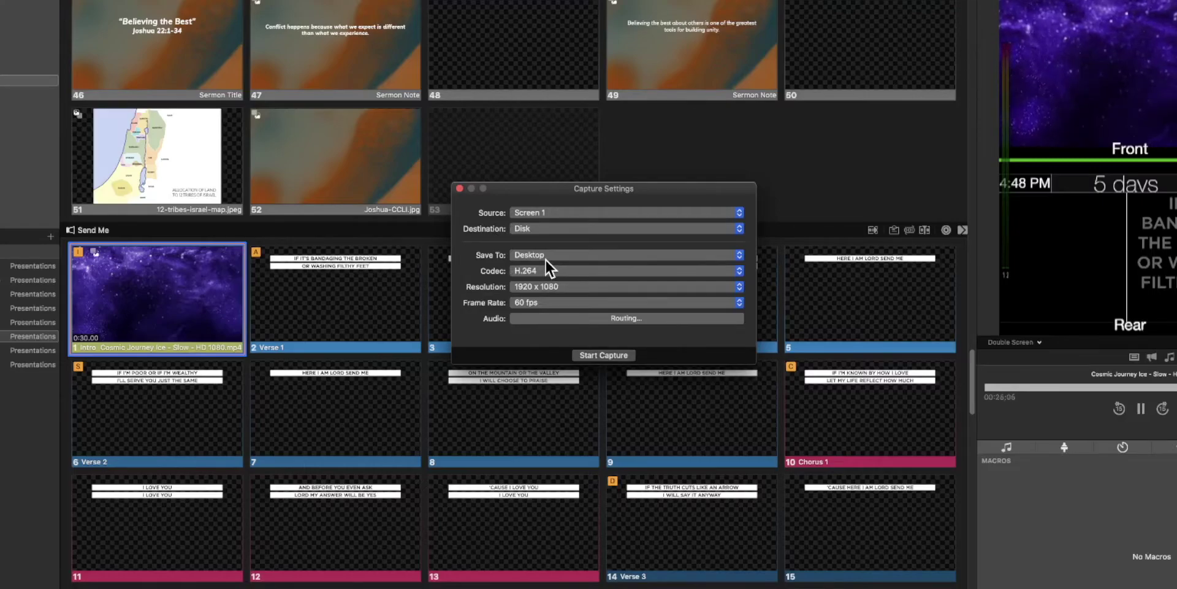
click(459, 188)
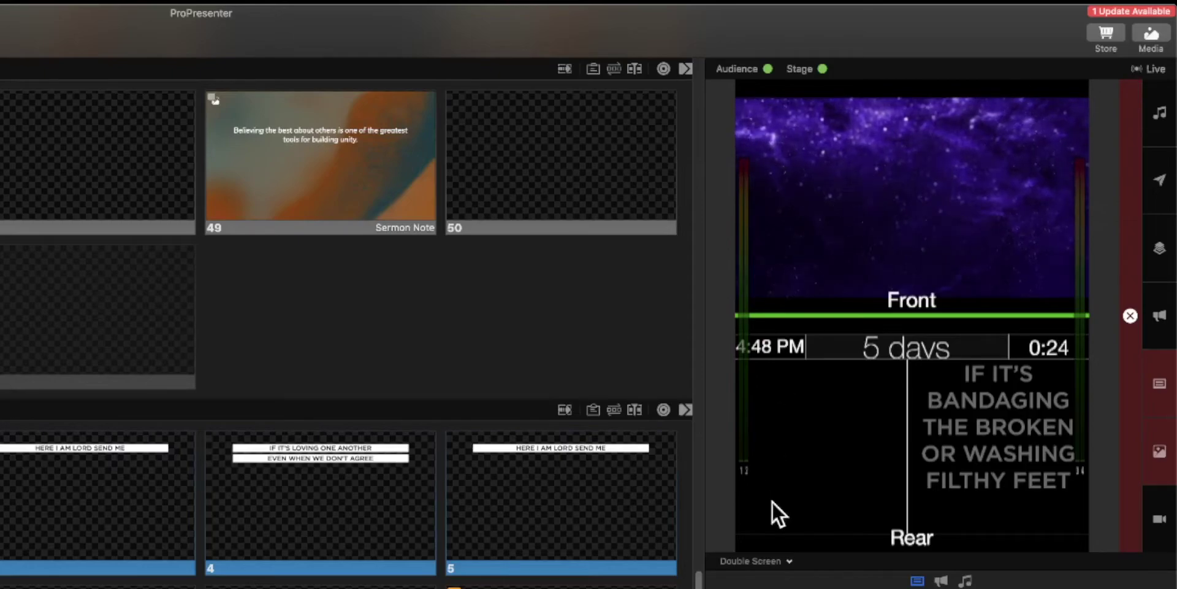
Step: Switch the output preview to Screen 1 and start the capture
click(788, 560)
click(756, 578)
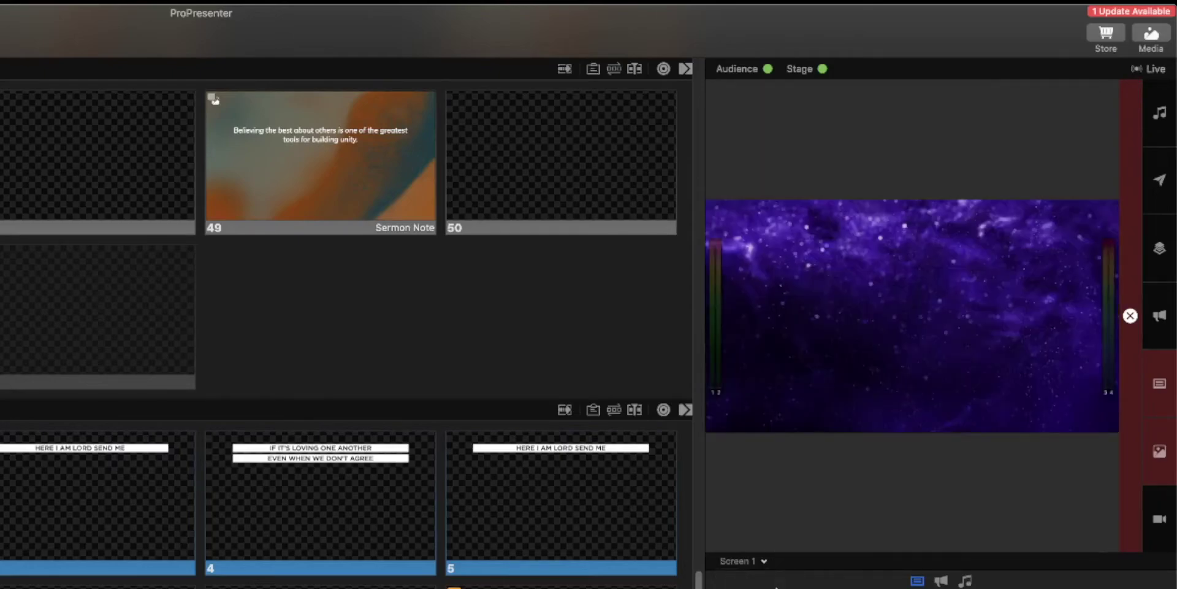
click(1153, 69)
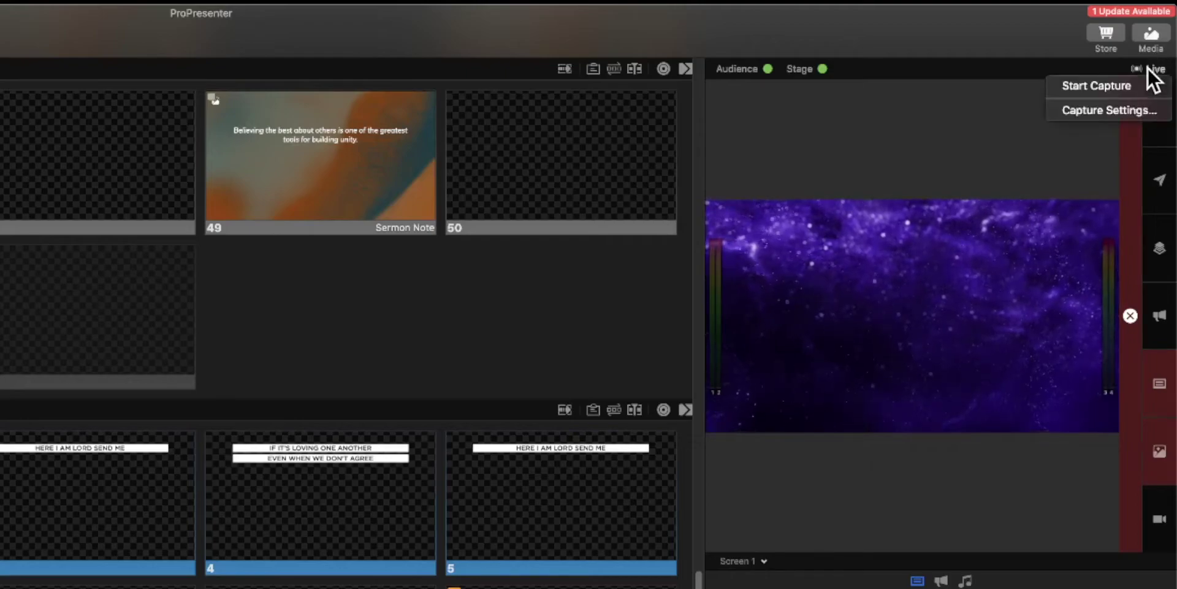
click(1083, 86)
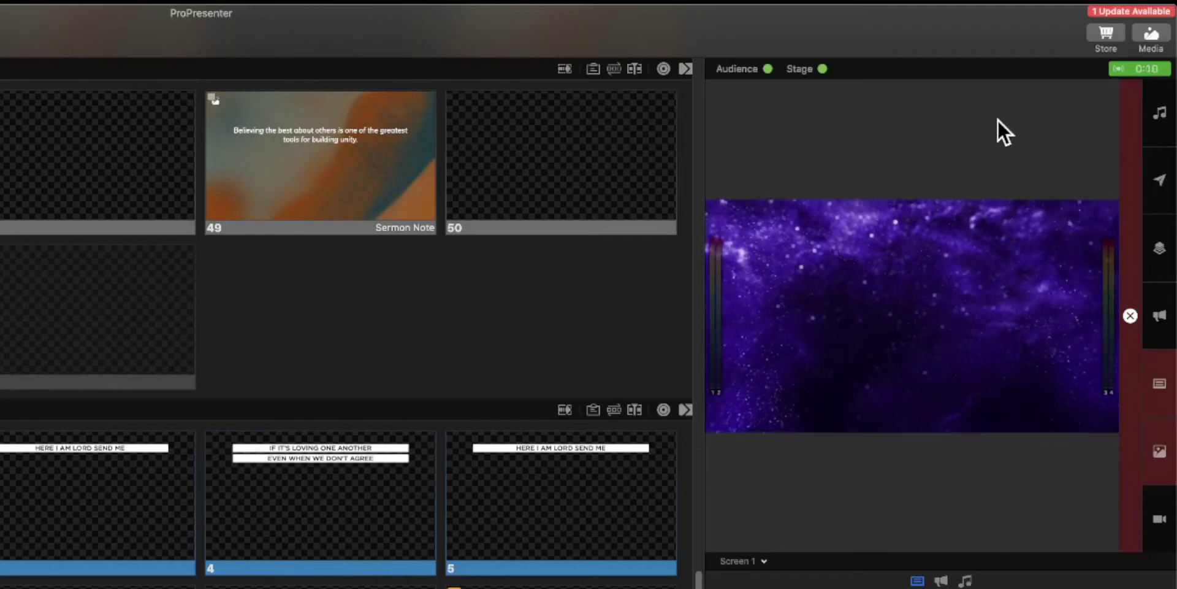
Step: Check the running capture's status details and stop the capture
click(1129, 67)
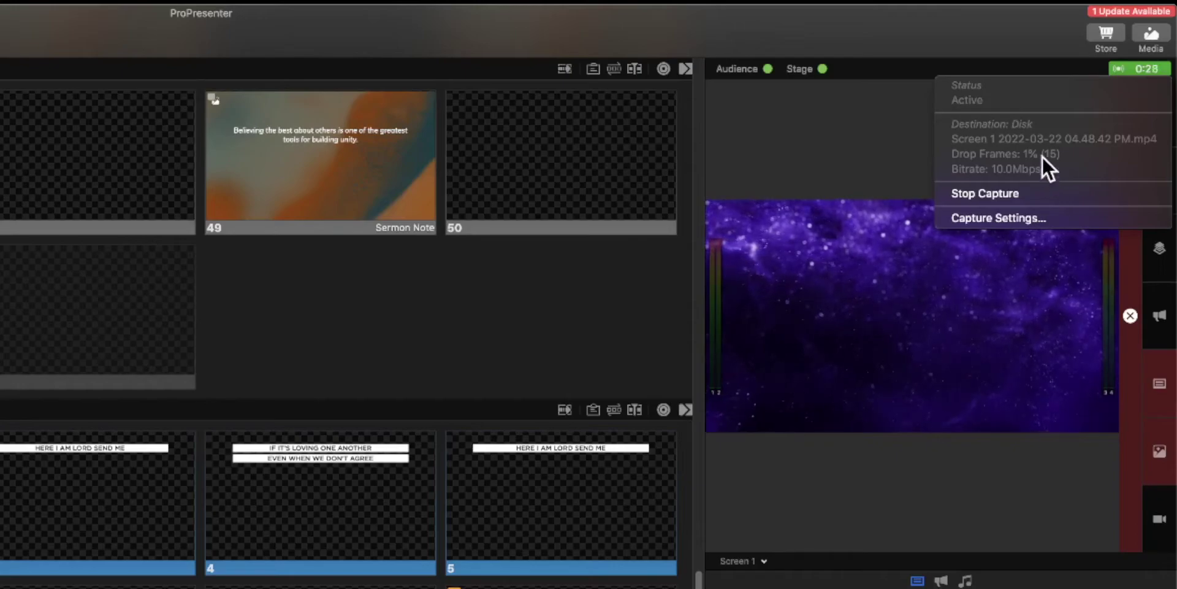
click(999, 195)
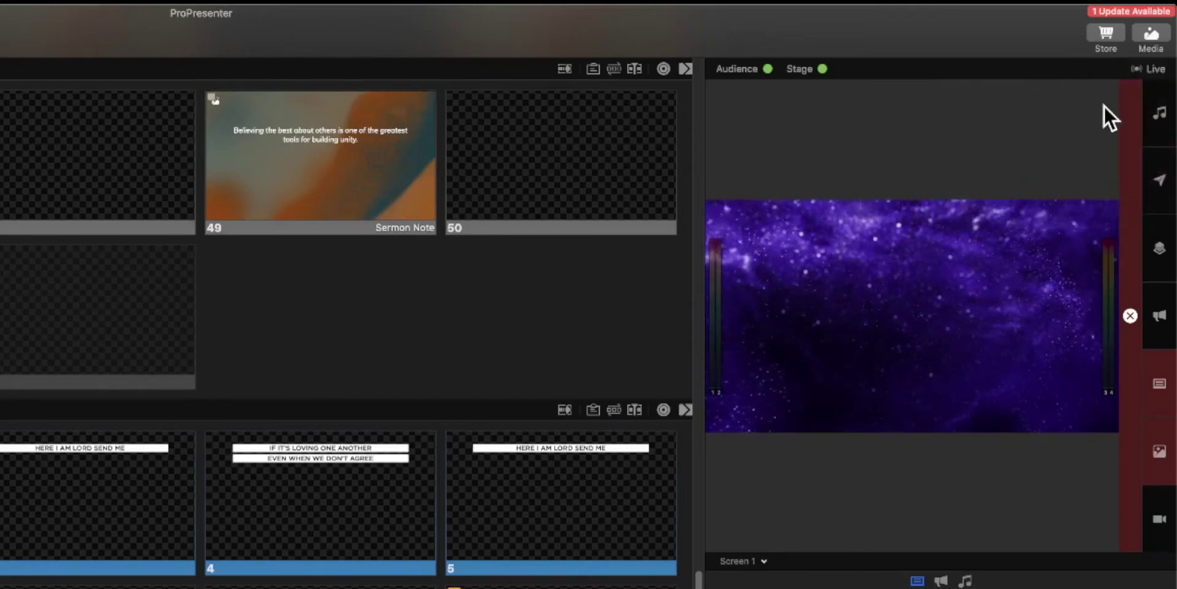